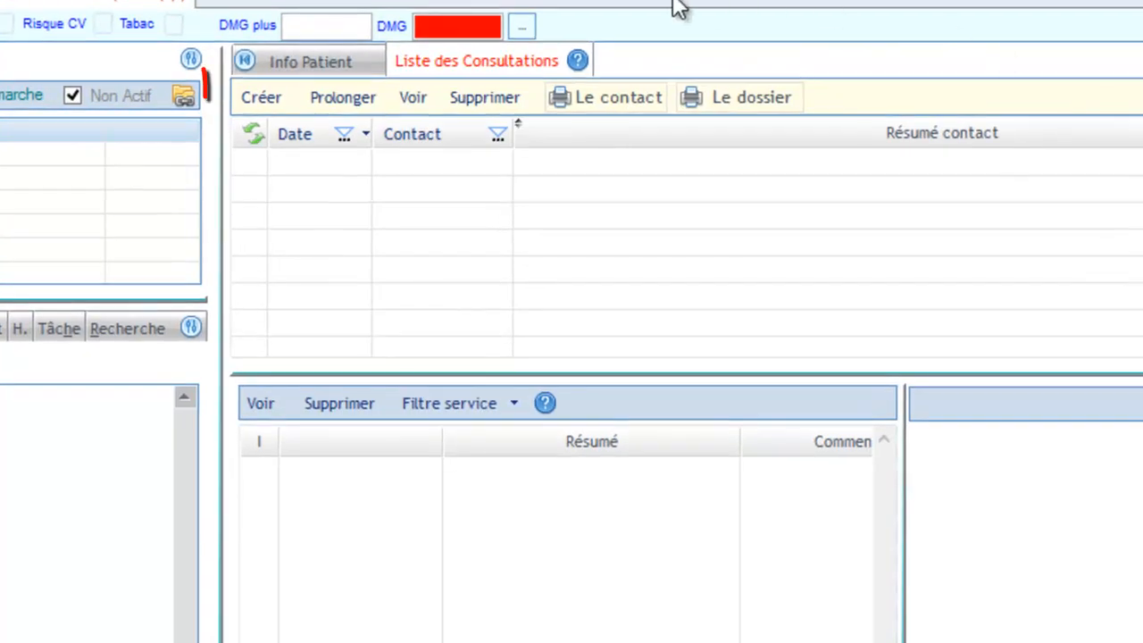
Create a new contact for the patient and enter "température inxpliquée" after Anamnèse in the Subjectif note.
{"action": "left_click", "coordinate": [273, 100]}
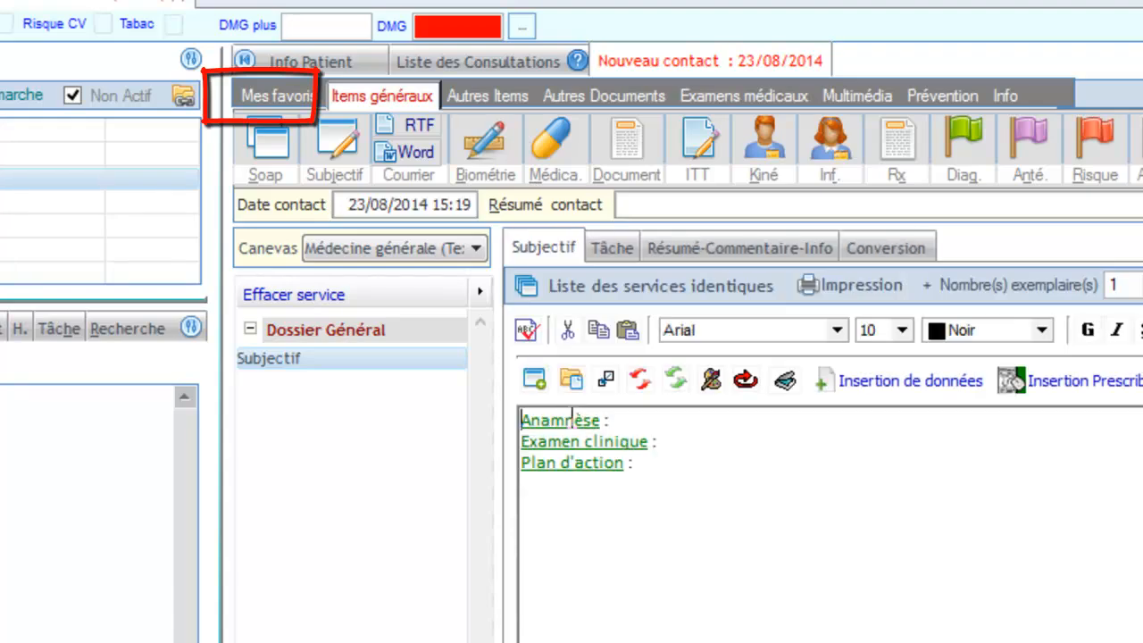
{"action": "left_click", "coordinate": [641, 414]}
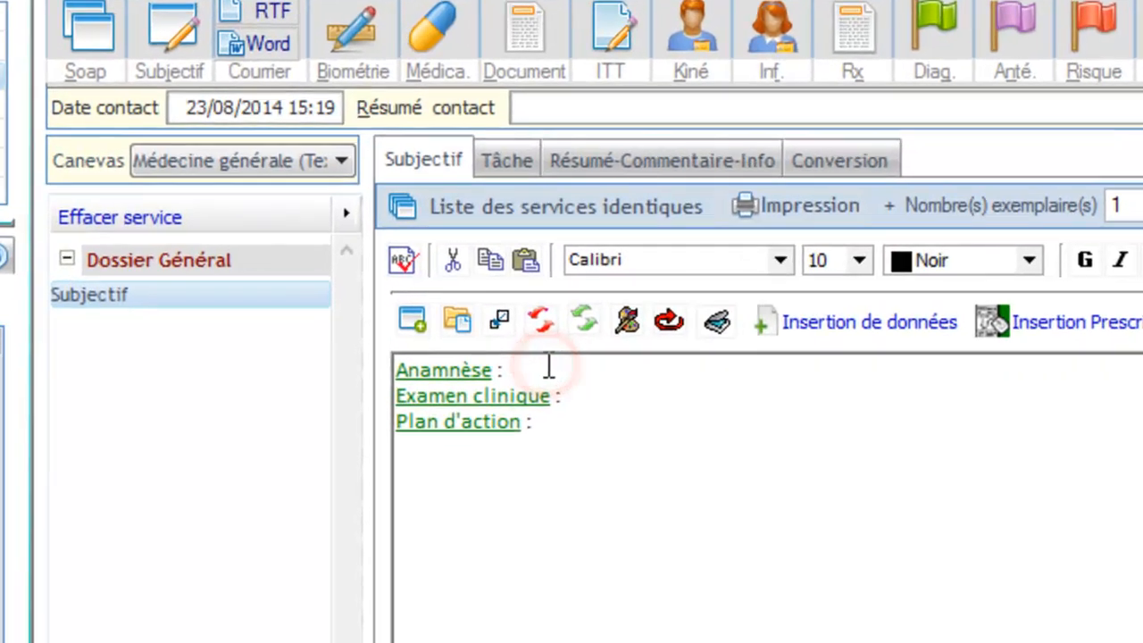
{"action": "type", "text": "températu"}
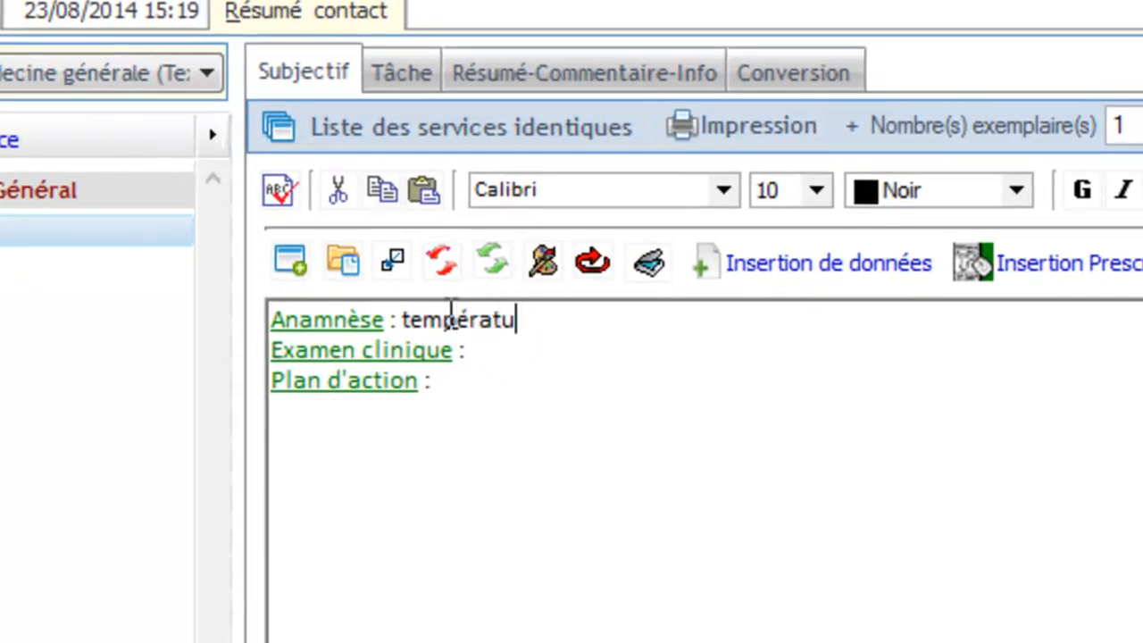
{"action": "type", "text": "re inxpliqué"}
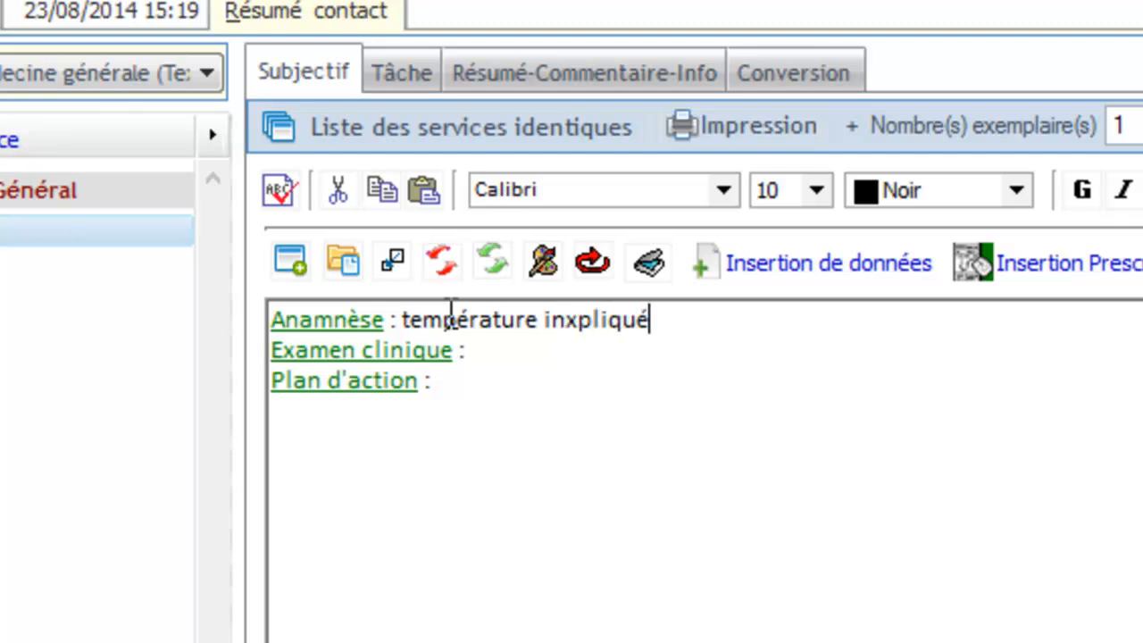
{"action": "type", "text": "e"}
Fill in Examen clinique with "auscultation CP normale" by expanding the keyword abbreviation "au".
{"action": "left_click", "coordinate": [536, 351]}
{"action": "type", "text": "au"}
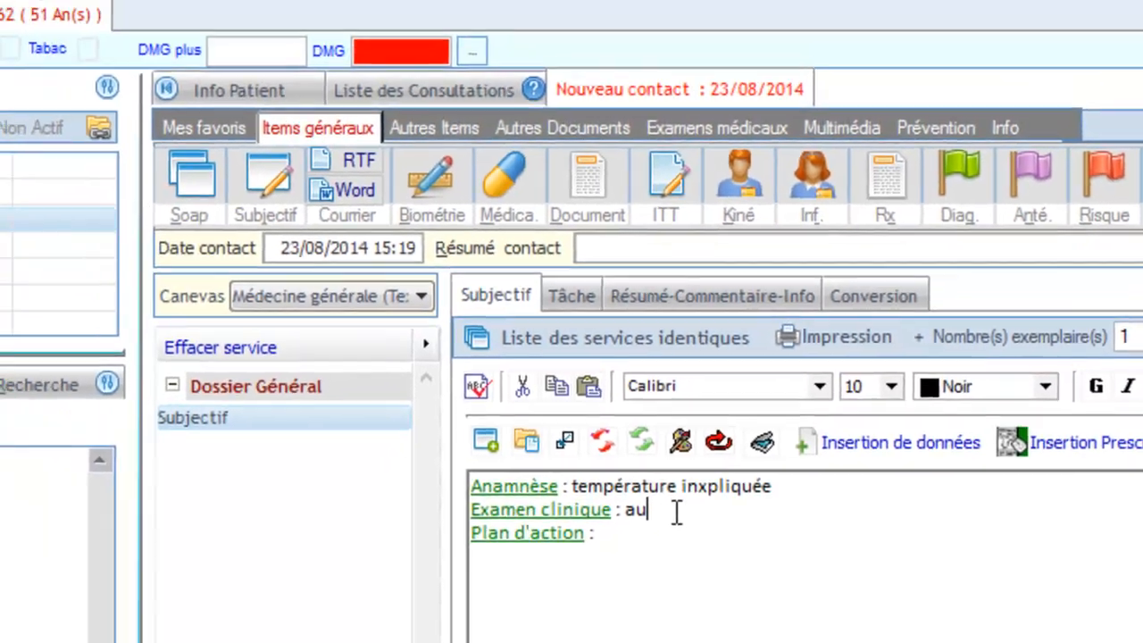
{"action": "key", "text": "F2"}
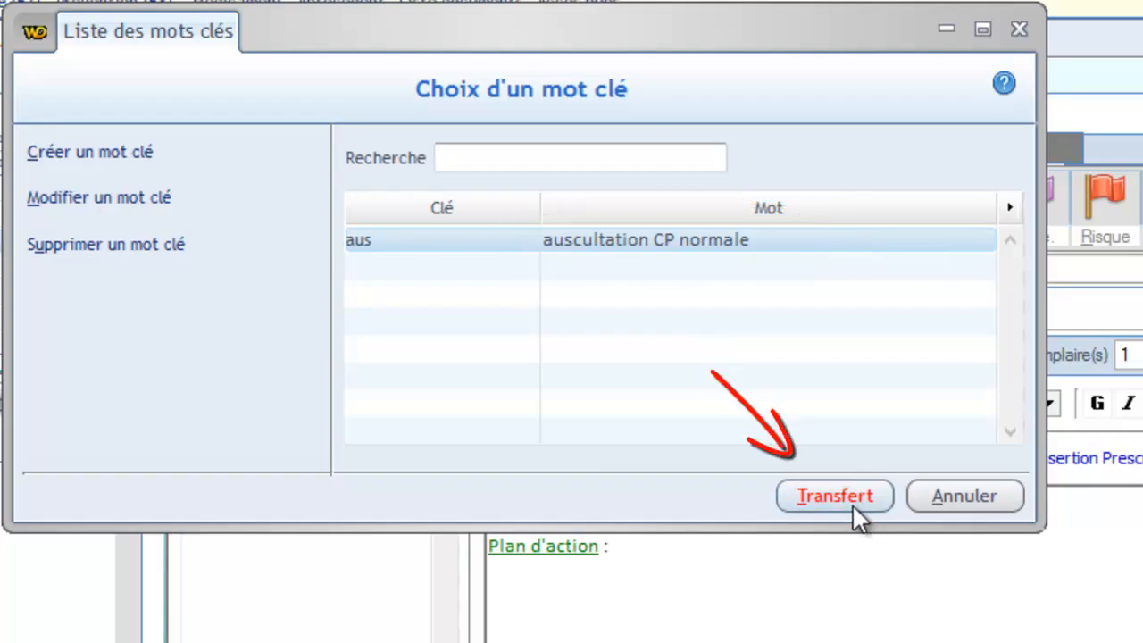
{"action": "key", "text": "Return"}
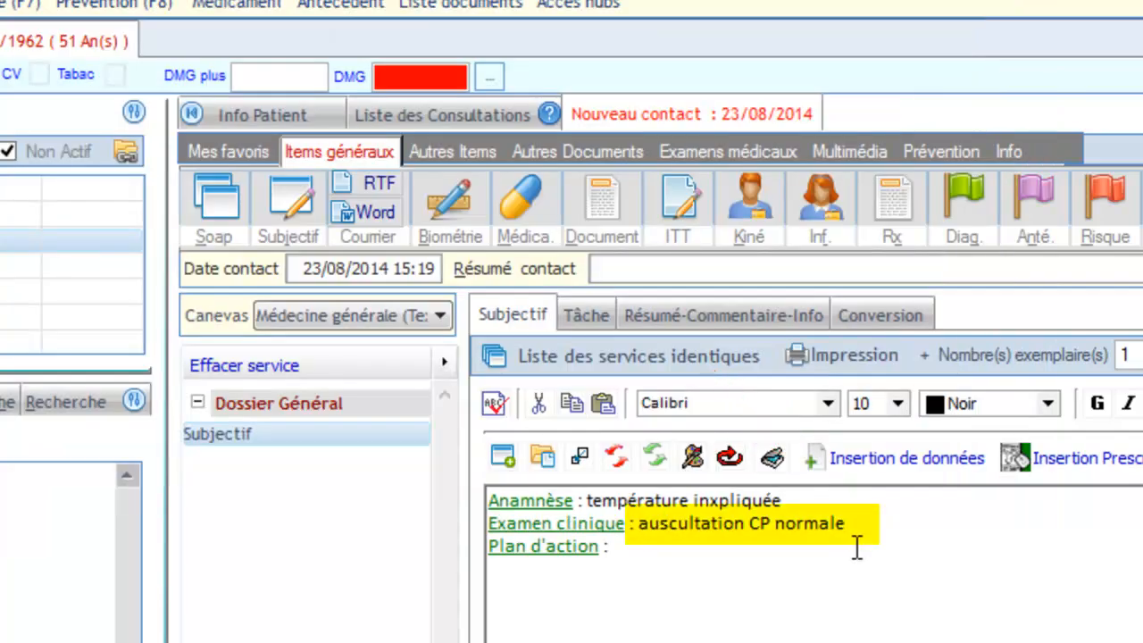
Insert the "Tigette urinaire" template after Plan d'action using the keyword "tig".
{"action": "left_click", "coordinate": [781, 548]}
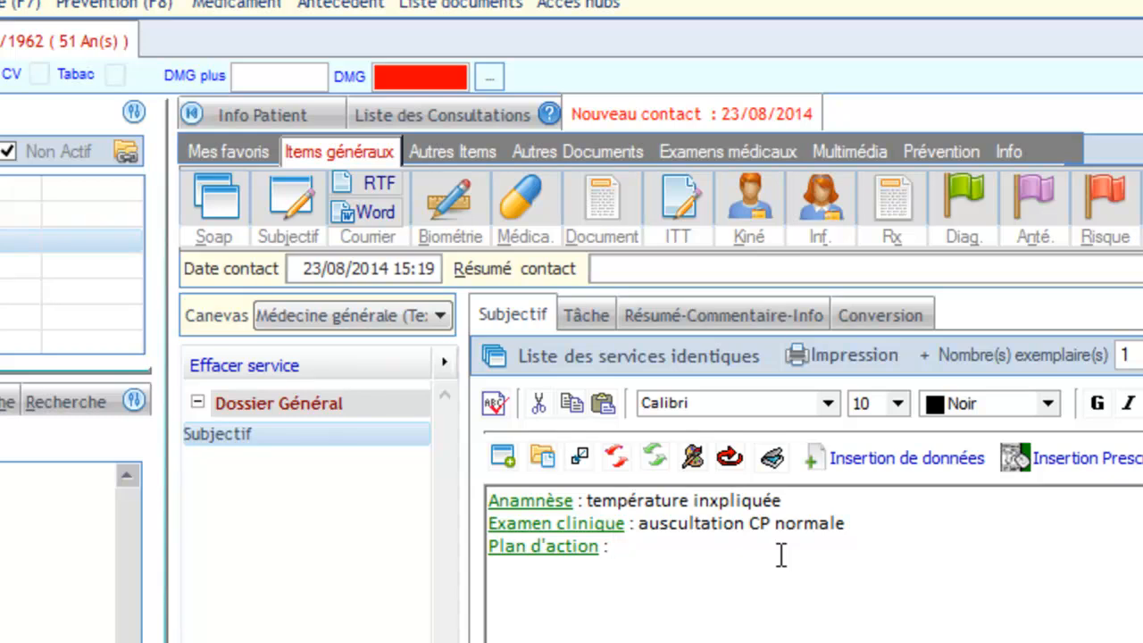
{"action": "type", "text": "tig"}
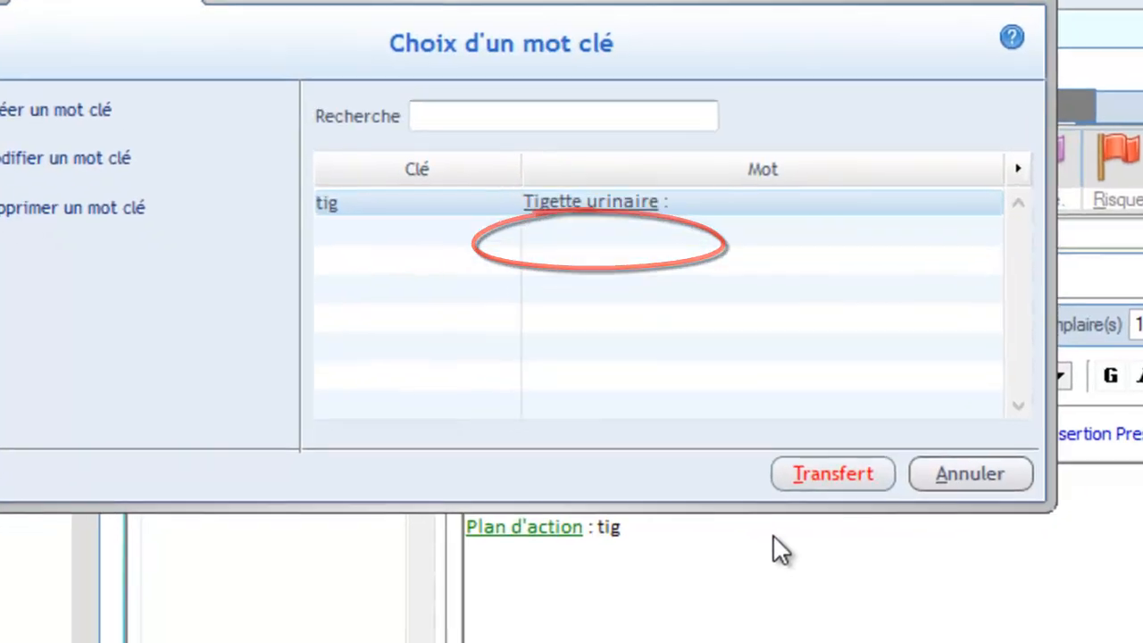
{"action": "key", "text": "Return"}
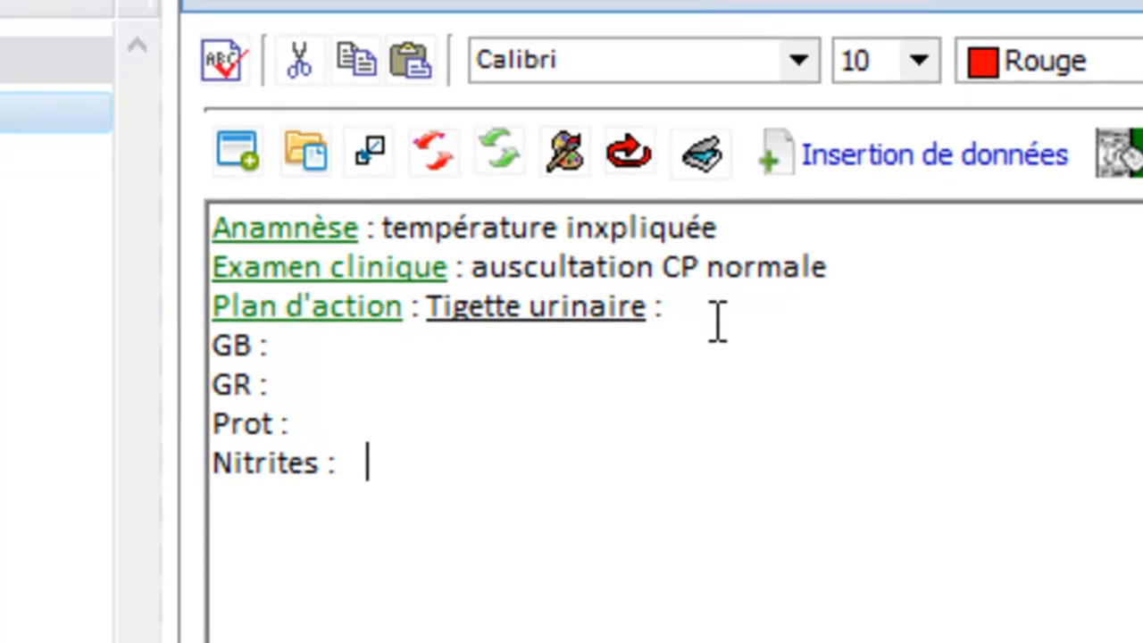
Enter the urine dipstick results: ++ for GB, + for GR and +++ for Prot.
{"action": "left_click", "coordinate": [315, 347]}
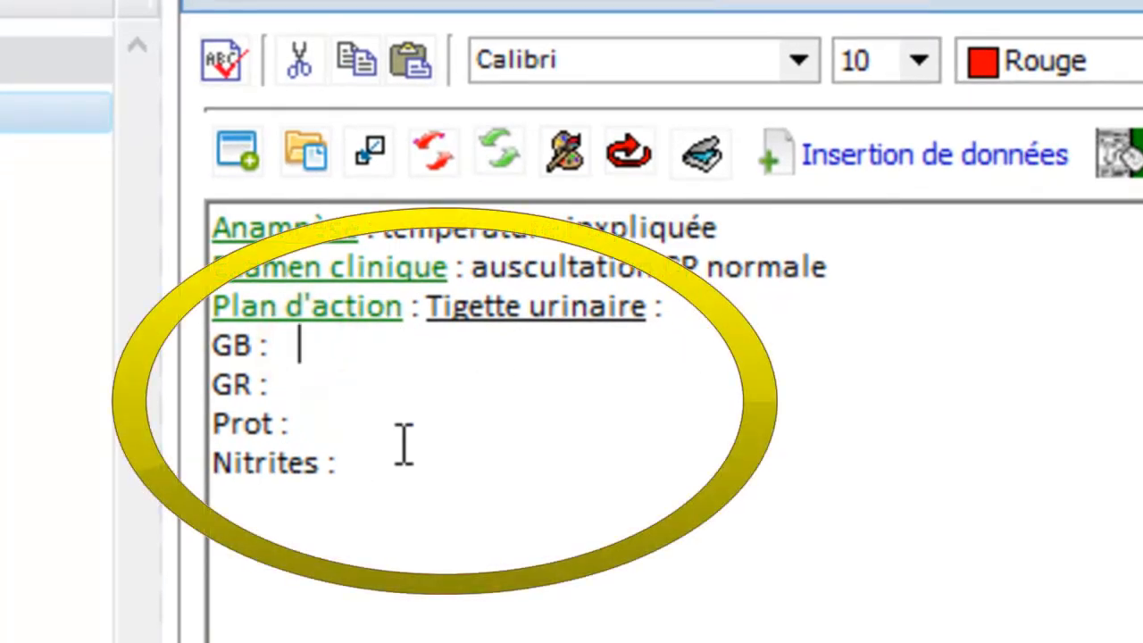
{"action": "type", "text": "++"}
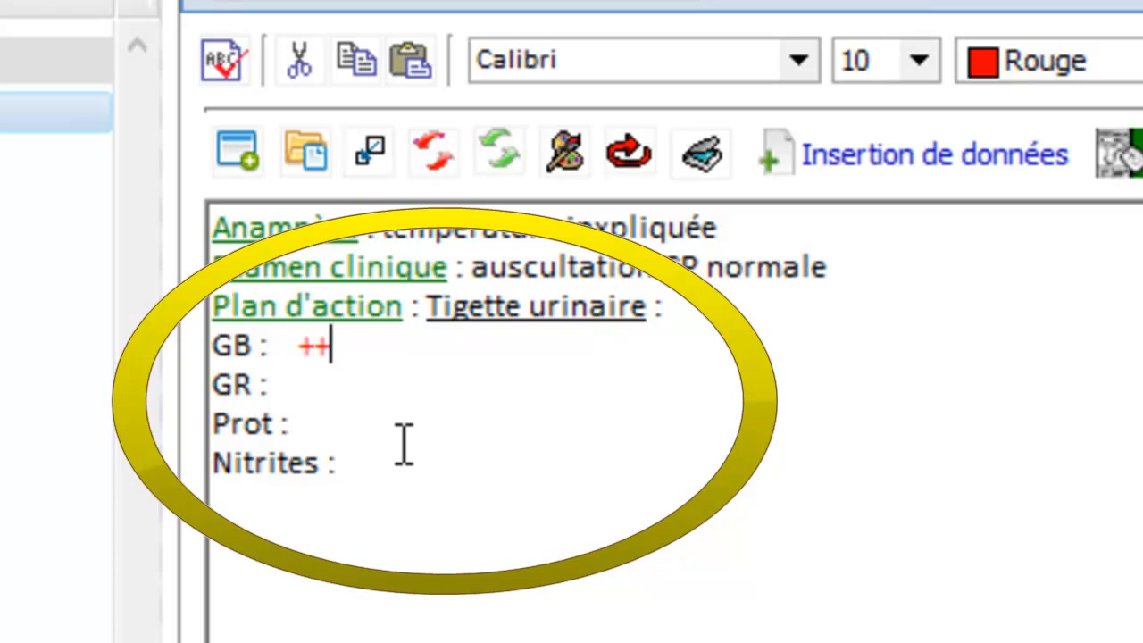
{"action": "left_click", "coordinate": [394, 377]}
{"action": "type", "text": "+"}
{"action": "left_click", "coordinate": [386, 428]}
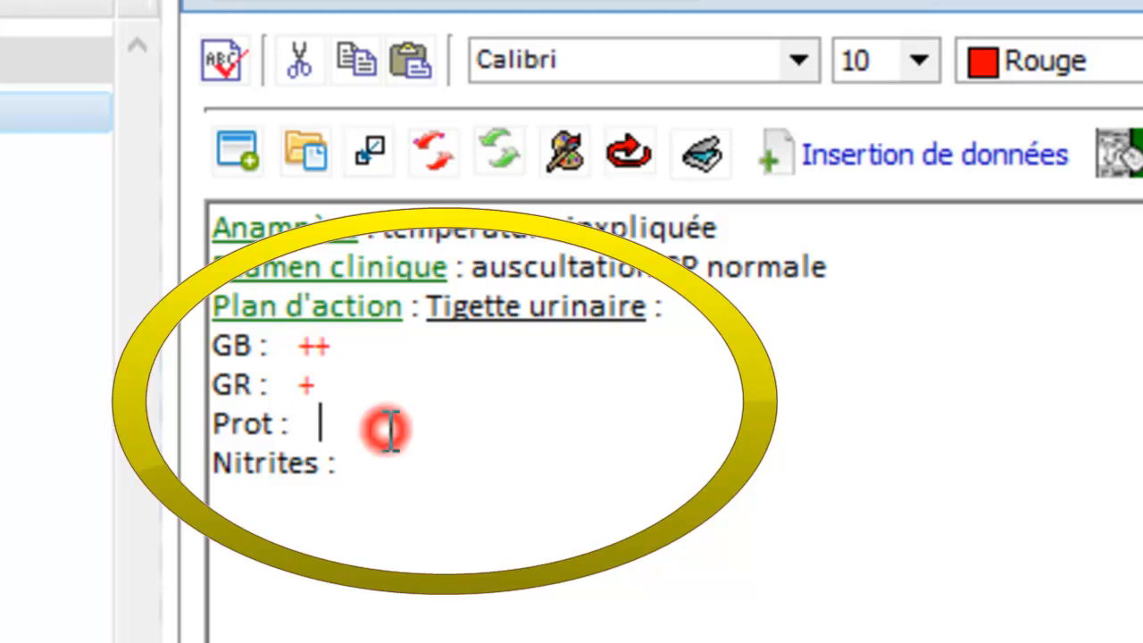
{"action": "type", "text": "+++"}
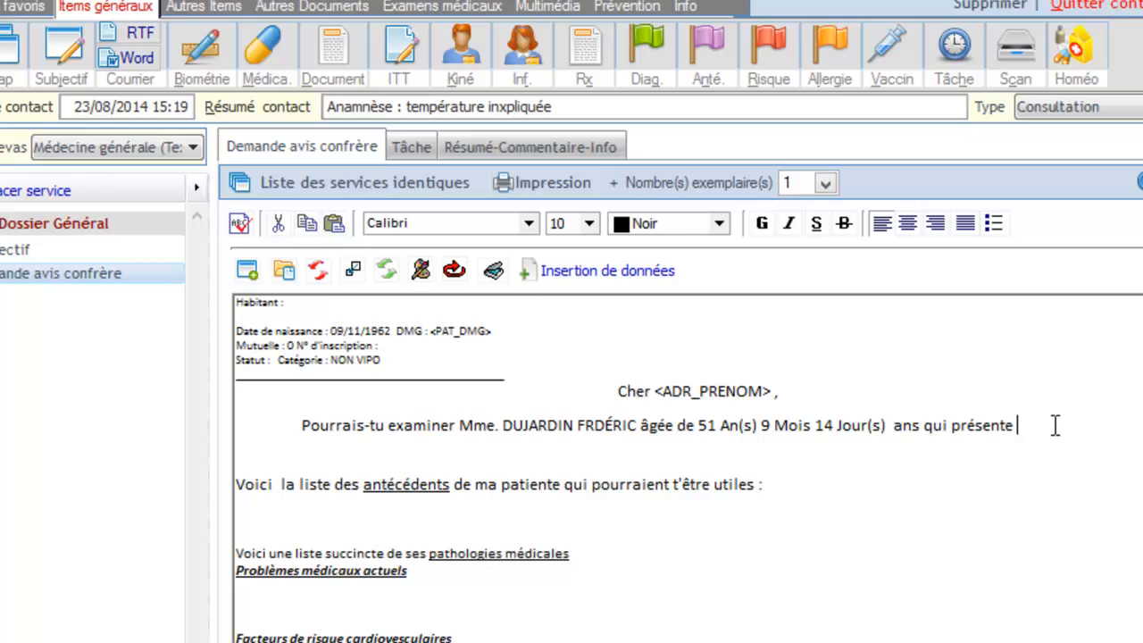
Continue the referral letter's sentence after "qui présente" with "une" and the keyword "ap".
{"action": "type", "text": "une ap"}
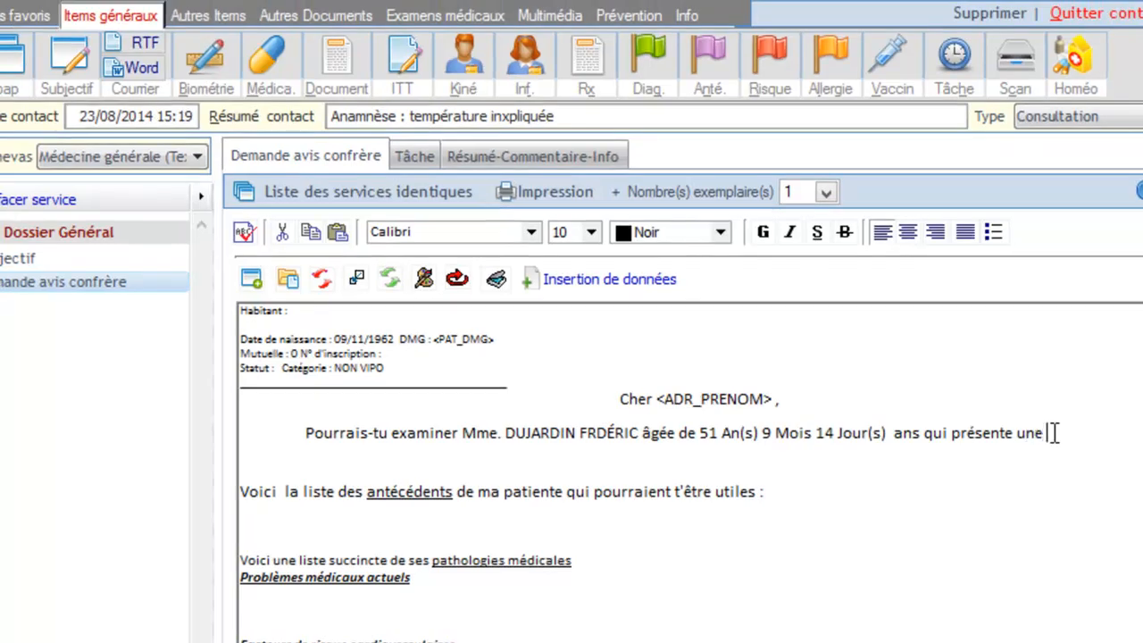
{"action": "key", "text": "Return"}
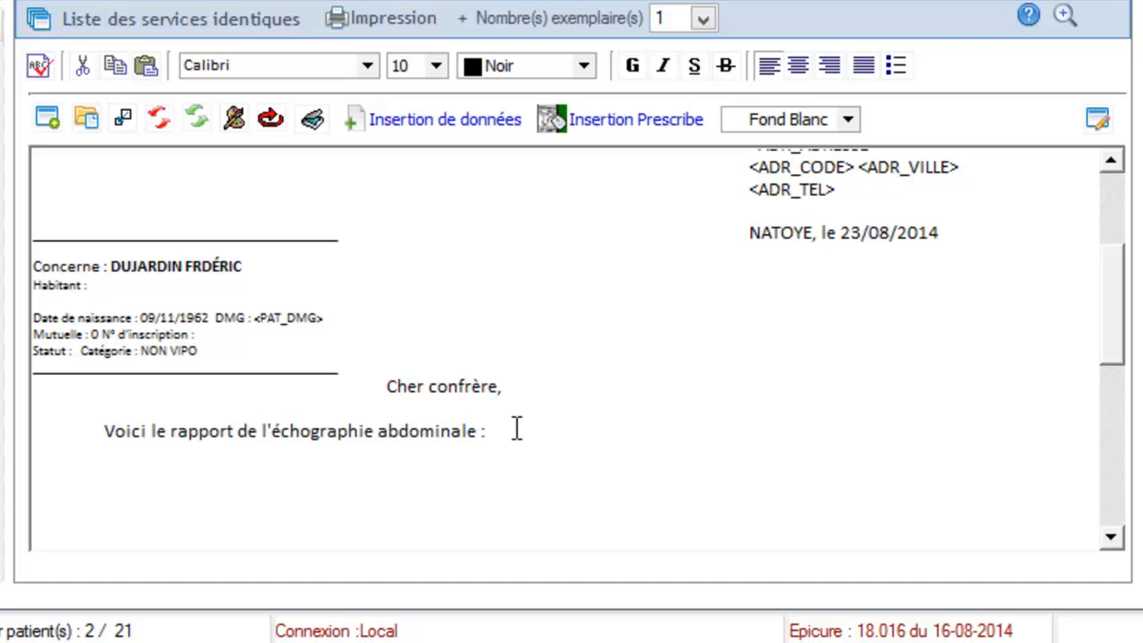
Insert the abdominal ultrasound report text with the keyword "ean" and enter "suivi de maladie de Crohn" as its Indication.
{"action": "type", "text": "ean"}
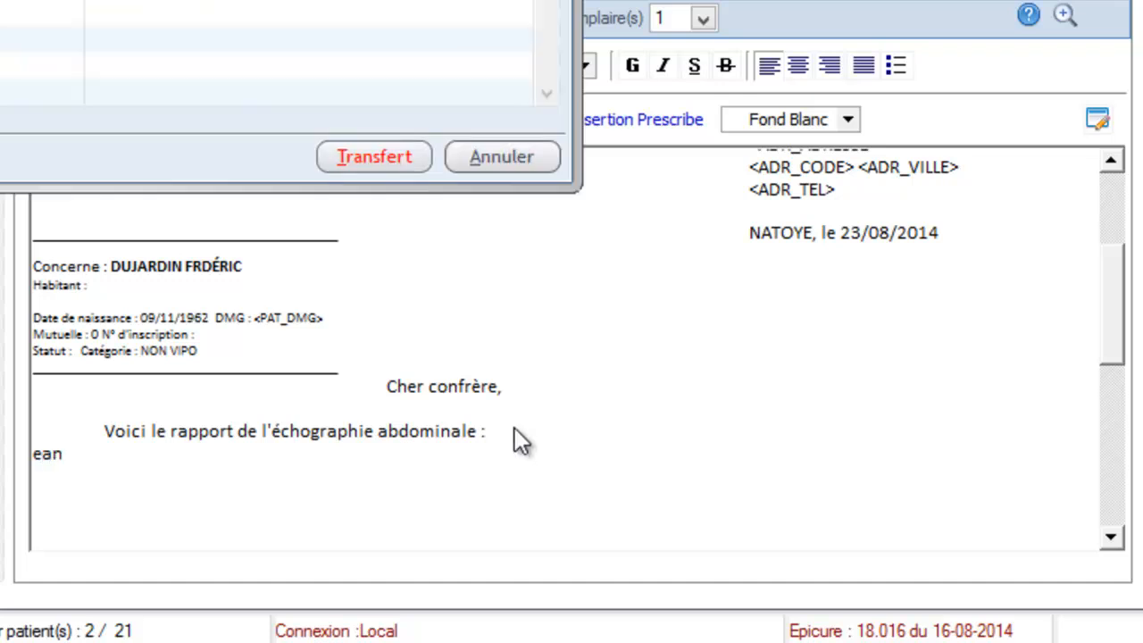
{"action": "key", "text": "Return"}
{"action": "scroll", "coordinate": [517, 429], "scroll_direction": "up", "scroll_amount": 4}
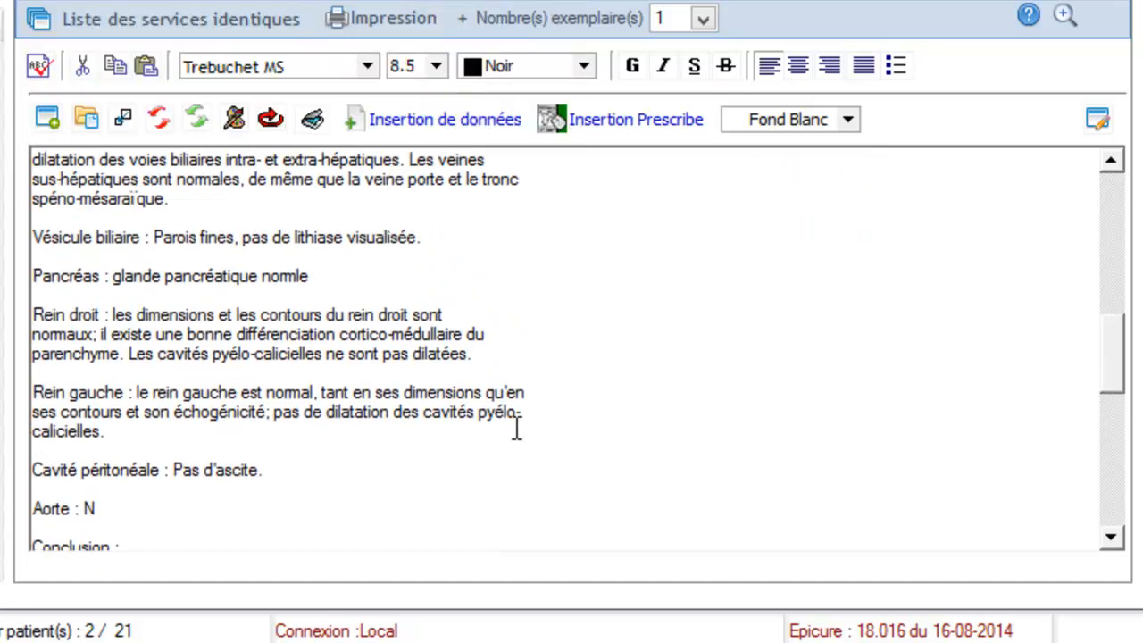
{"action": "scroll", "coordinate": [517, 429], "scroll_direction": "up", "scroll_amount": 3}
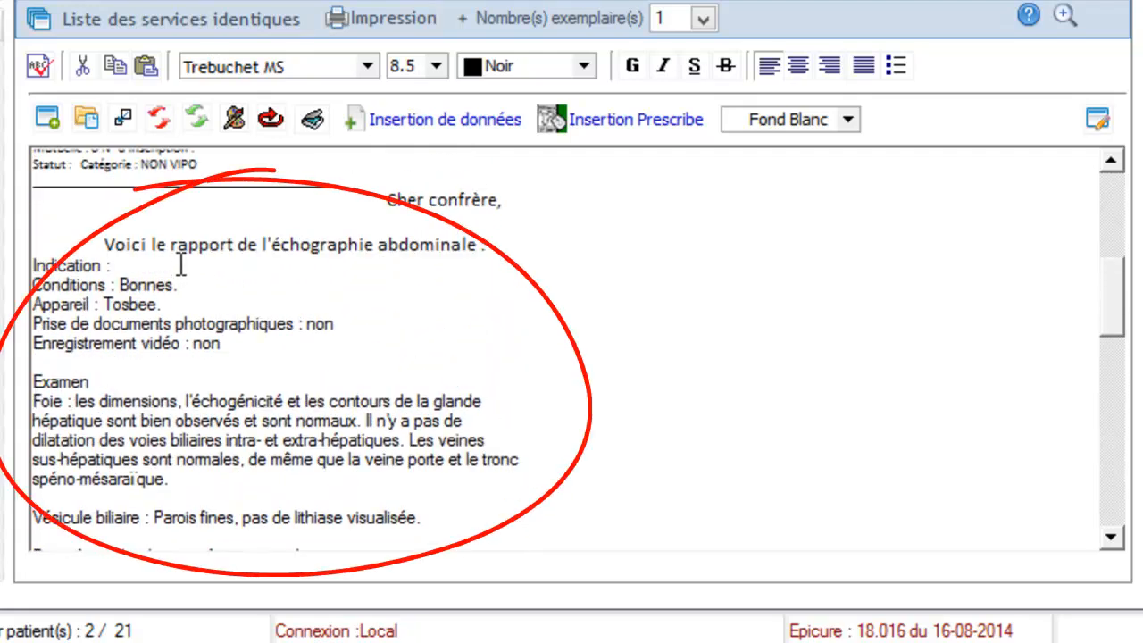
{"action": "left_click", "coordinate": [174, 261]}
{"action": "type", "text": "suivi de maladie de Crohn"}
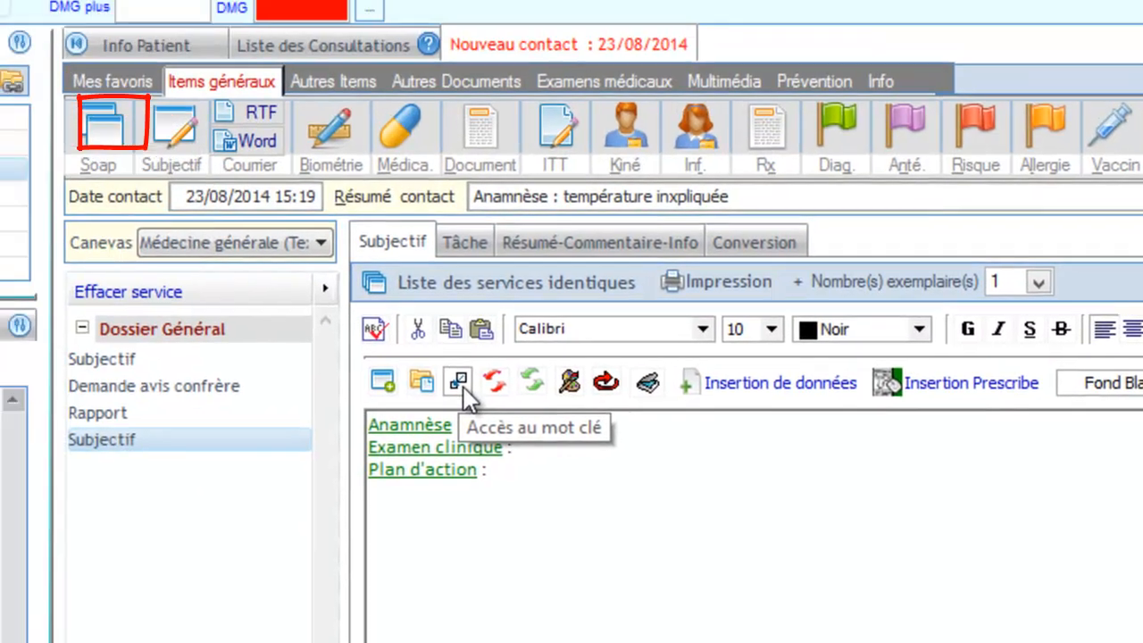
Browse the keyword list from the new Subjectif note and transfer "oedème des membres inférieurs" (omi) into it.
{"action": "left_click", "coordinate": [125, 120]}
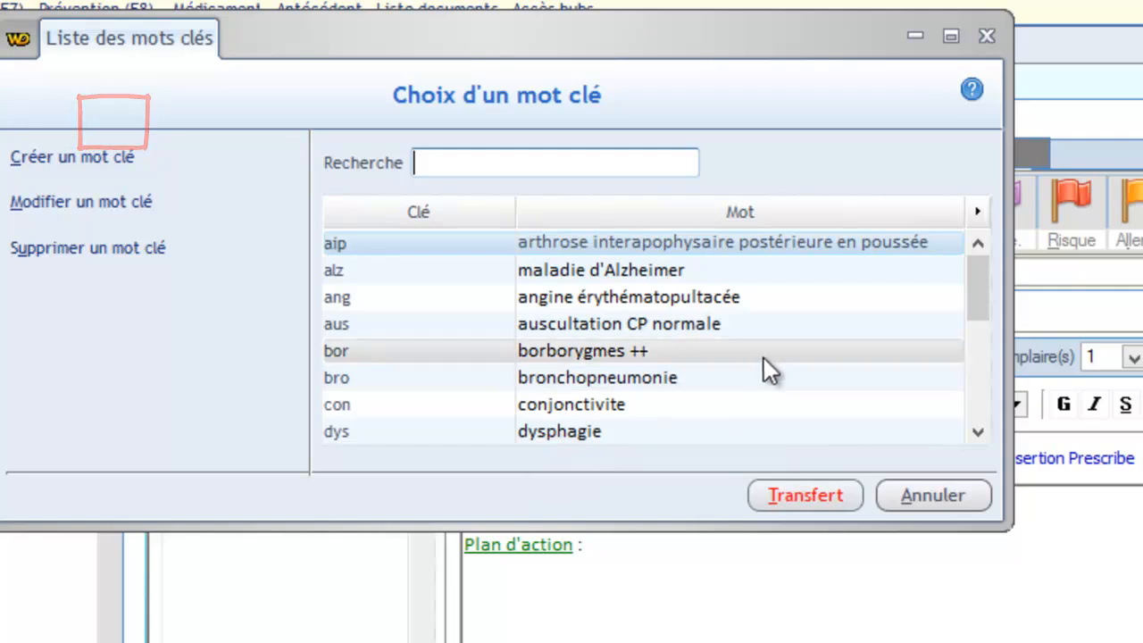
{"action": "left_click_drag", "start_coordinate": [987, 285], "coordinate": [993, 357]}
{"action": "scroll", "coordinate": [961, 379], "scroll_direction": "down", "scroll_amount": 2}
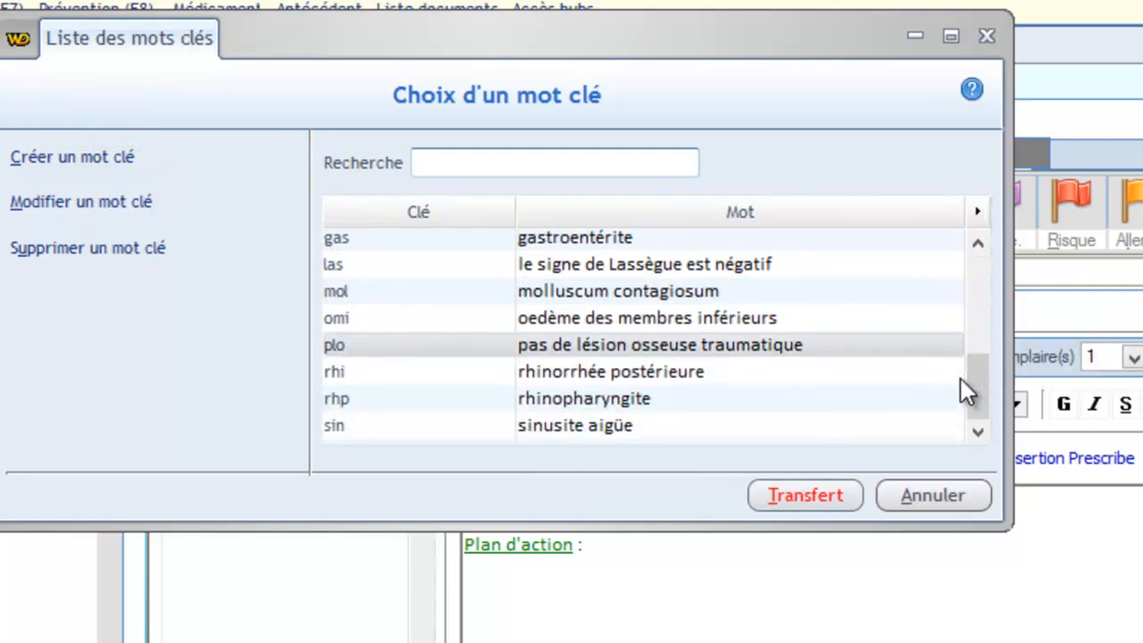
{"action": "scroll", "coordinate": [962, 379], "scroll_direction": "down", "scroll_amount": 1}
{"action": "left_click", "coordinate": [777, 300]}
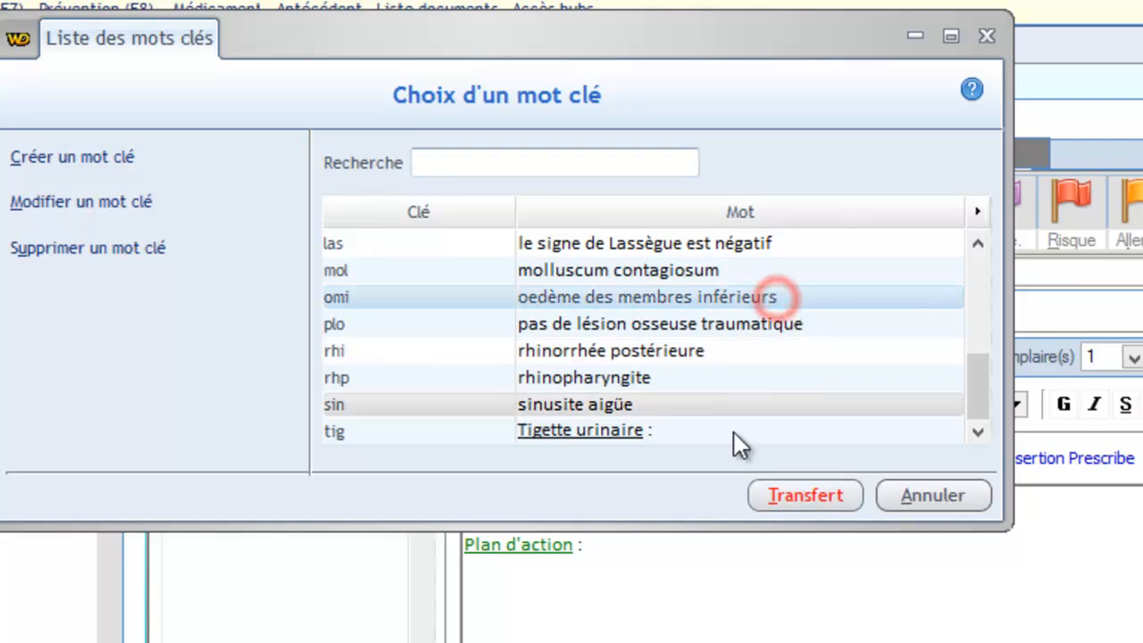
{"action": "left_click", "coordinate": [805, 496]}
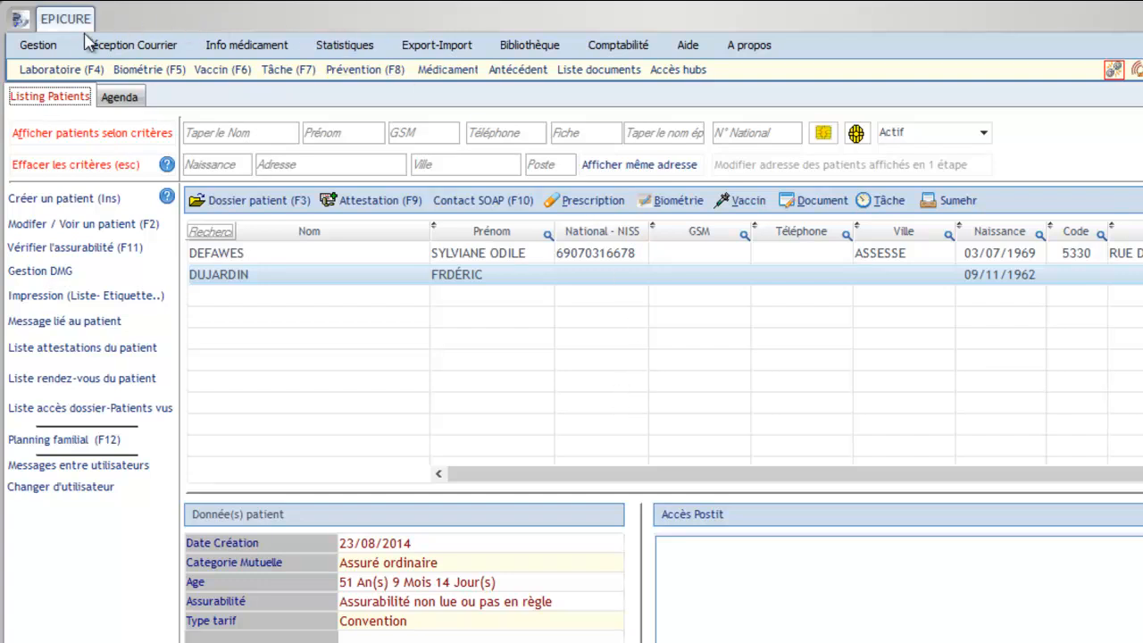
Open the management list of keywords (Mots clés) from the program's databases.
{"action": "left_click", "coordinate": [37, 46]}
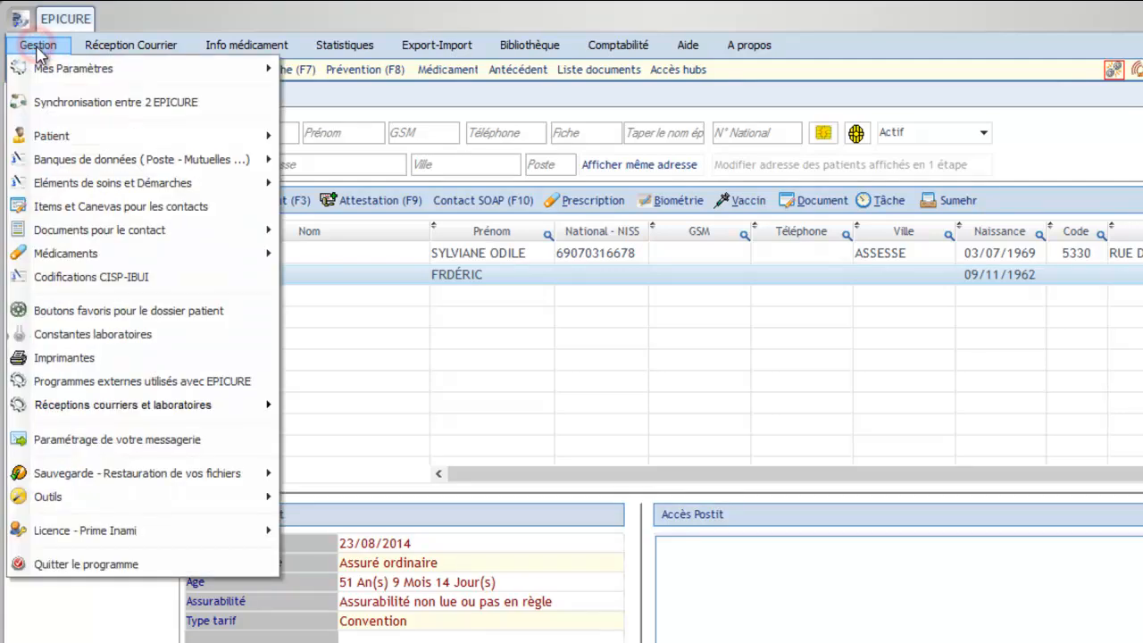
{"action": "left_click", "coordinate": [106, 160]}
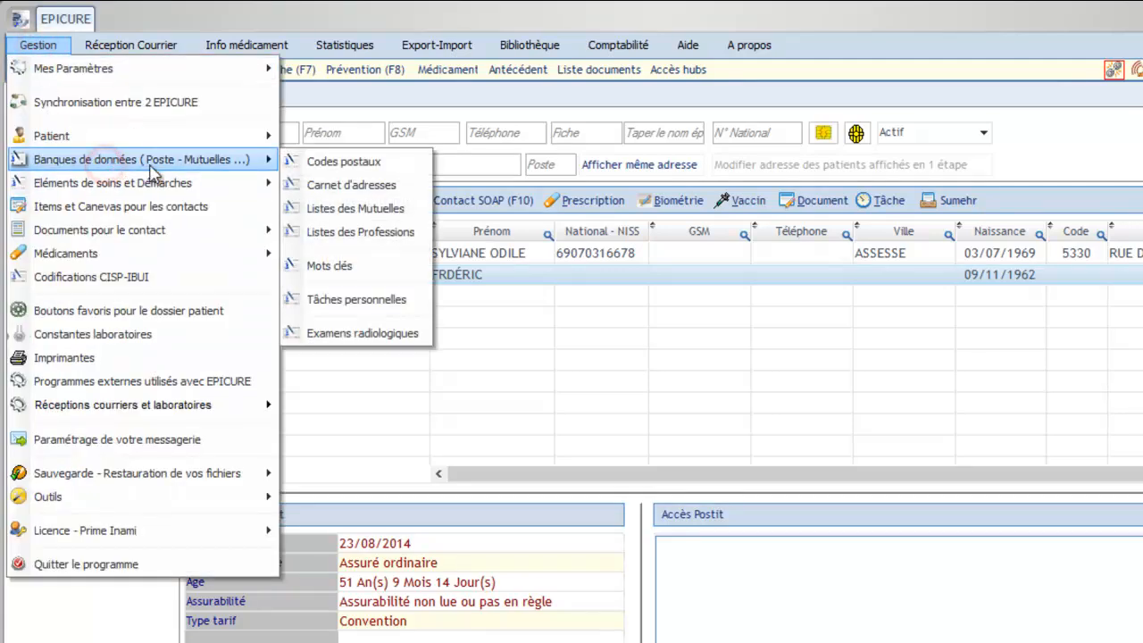
{"action": "left_click", "coordinate": [373, 270]}
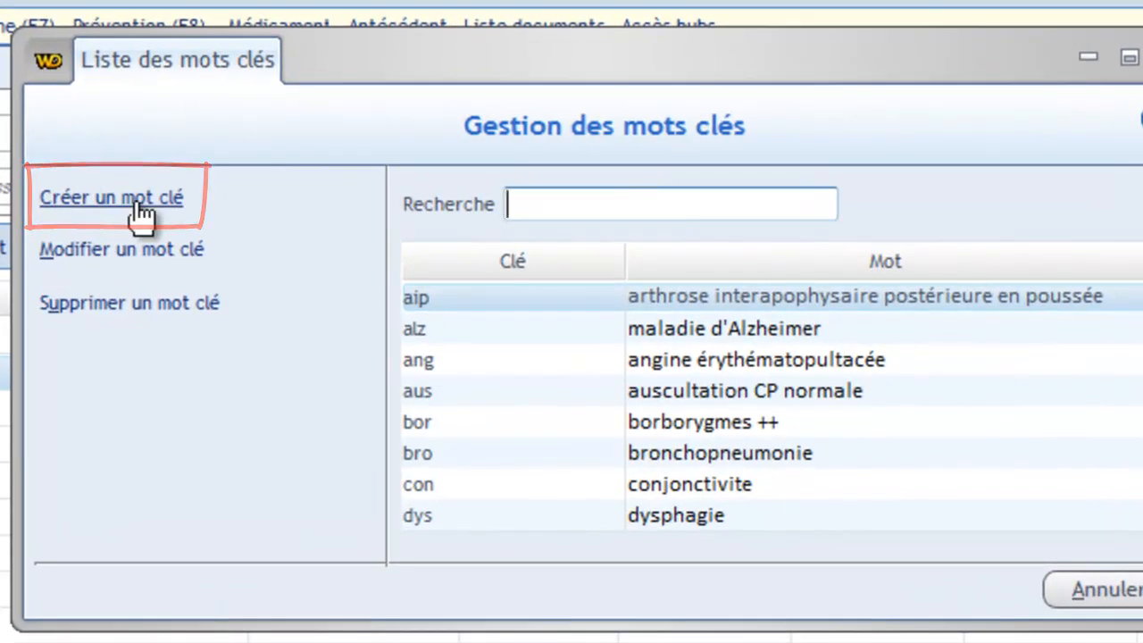
Create the keyword "sln" with the substitution text "le signe de lassègue est négatif" and save it.
{"action": "left_click", "coordinate": [138, 208]}
{"action": "type", "text": "sln"}
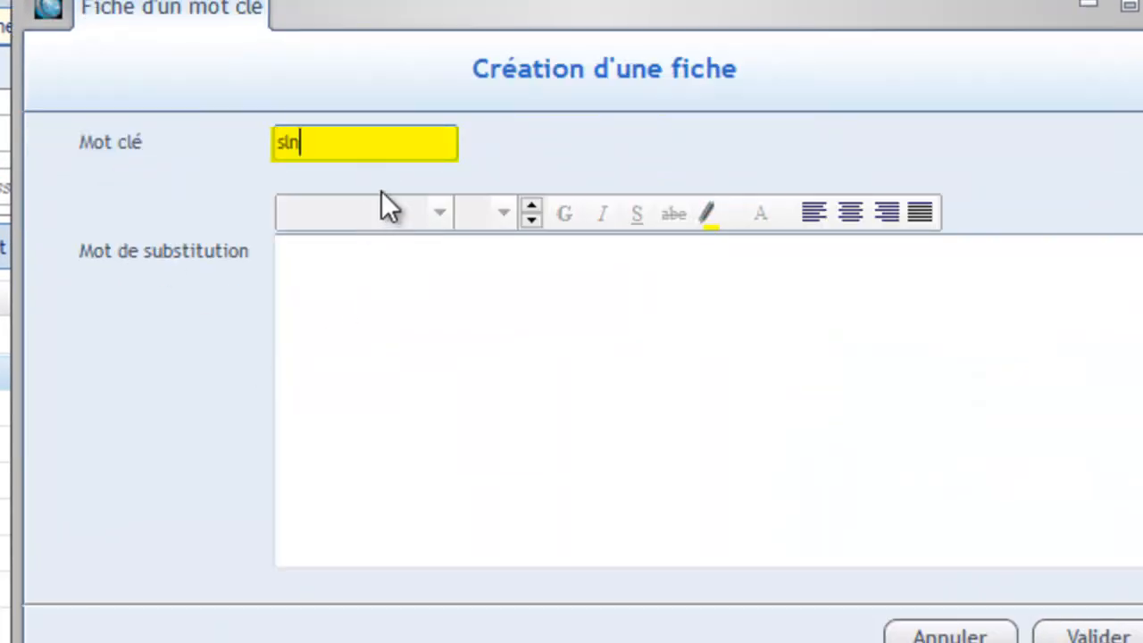
{"action": "left_click", "coordinate": [406, 284]}
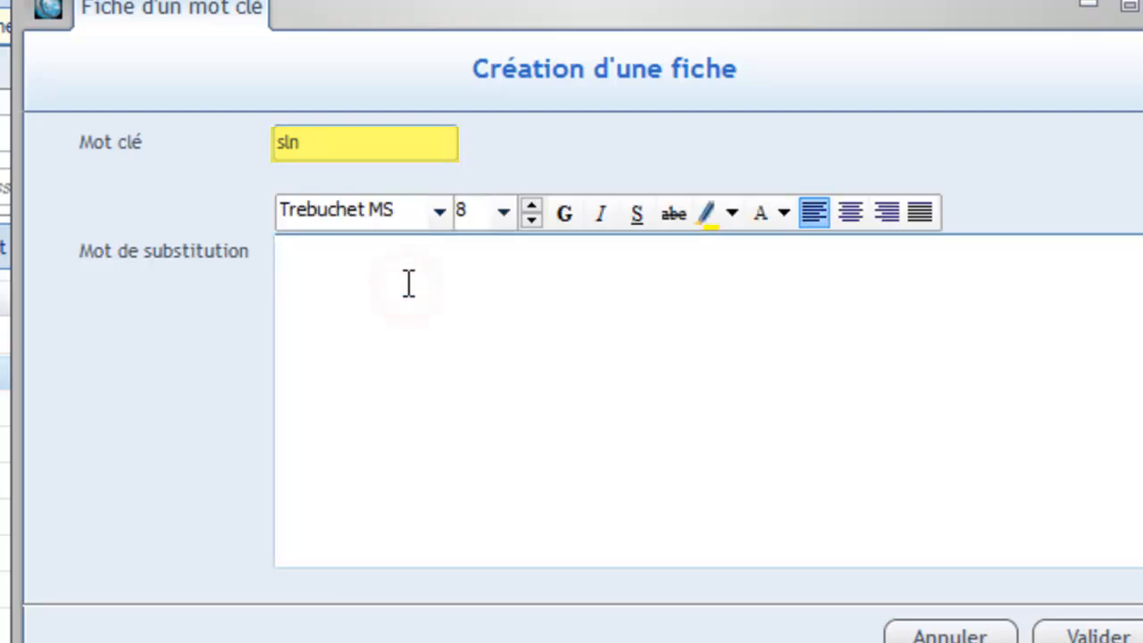
{"action": "type", "text": "le "}
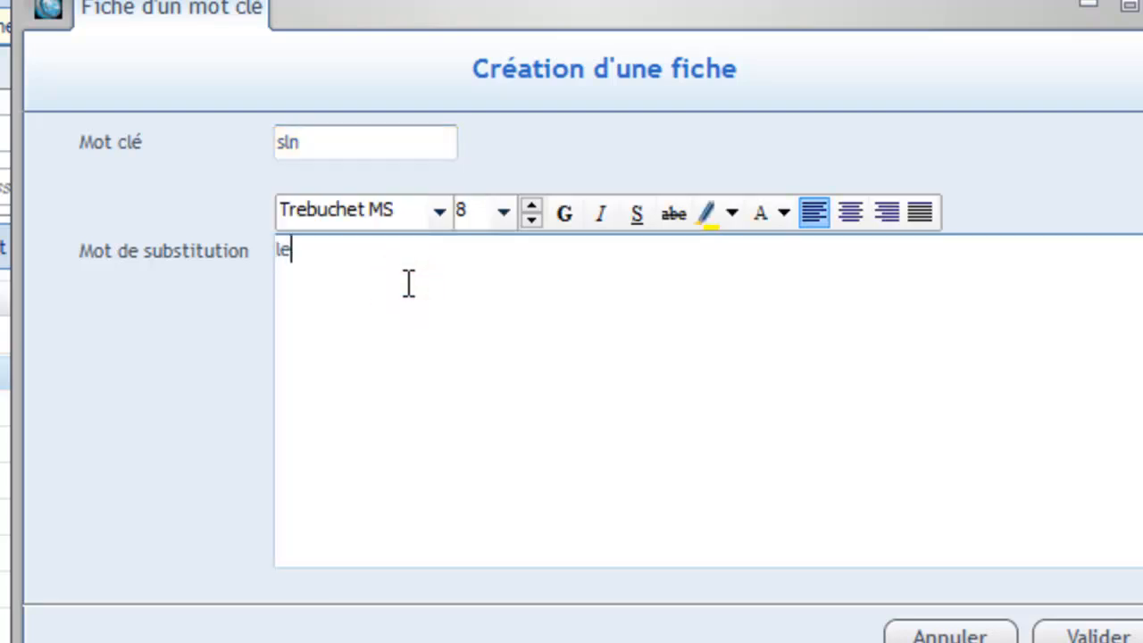
{"action": "type", "text": "signe de lassègue est négatif"}
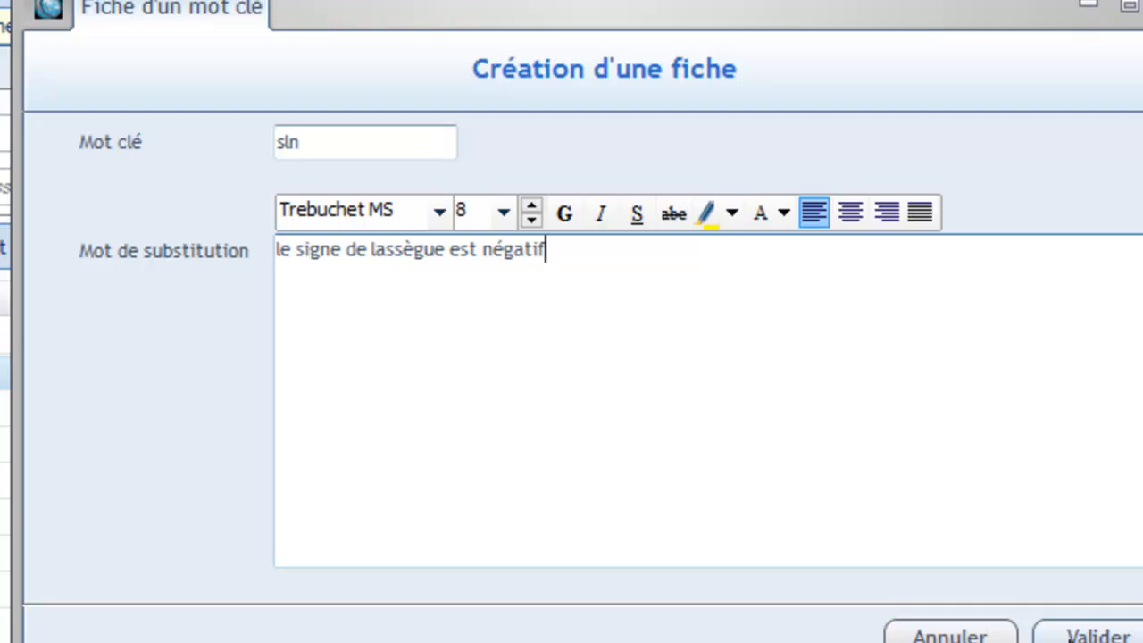
{"action": "left_click", "coordinate": [1094, 635]}
Create the keyword "slp" with the substitution text "le signe de lassègue est positif à" and save it.
{"action": "left_click", "coordinate": [148, 197]}
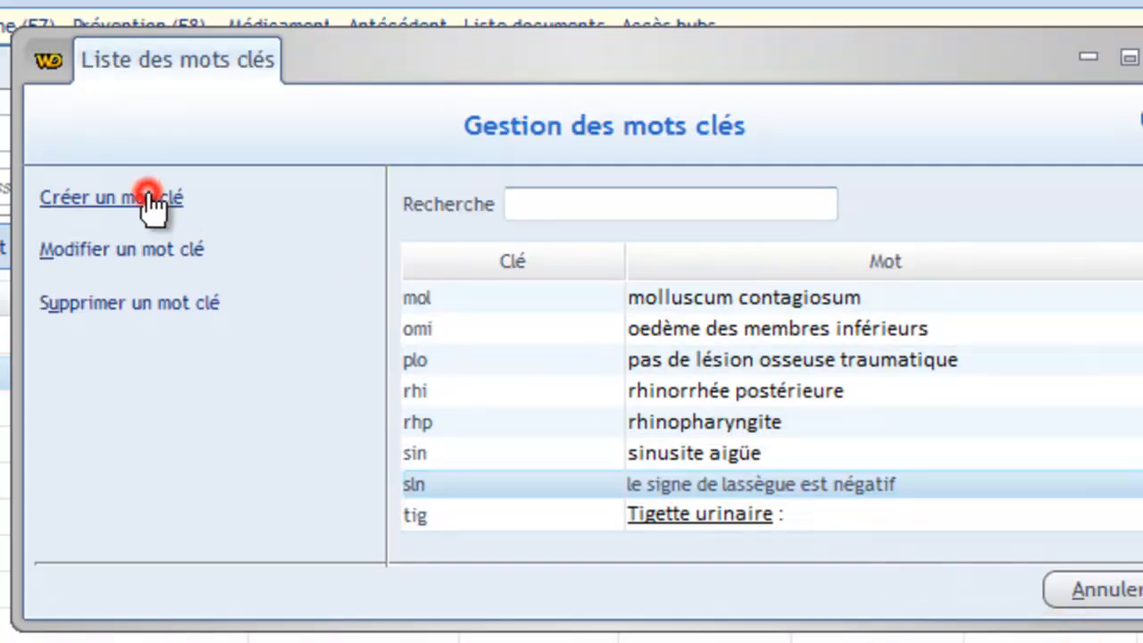
{"action": "type", "text": "slp"}
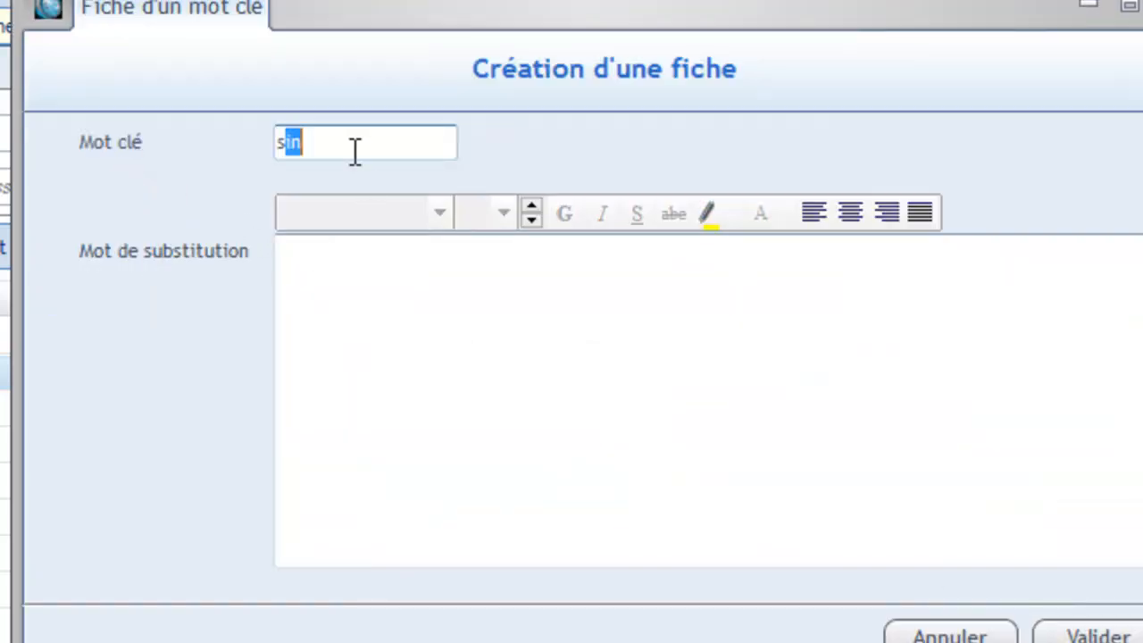
{"action": "left_click", "coordinate": [383, 288]}
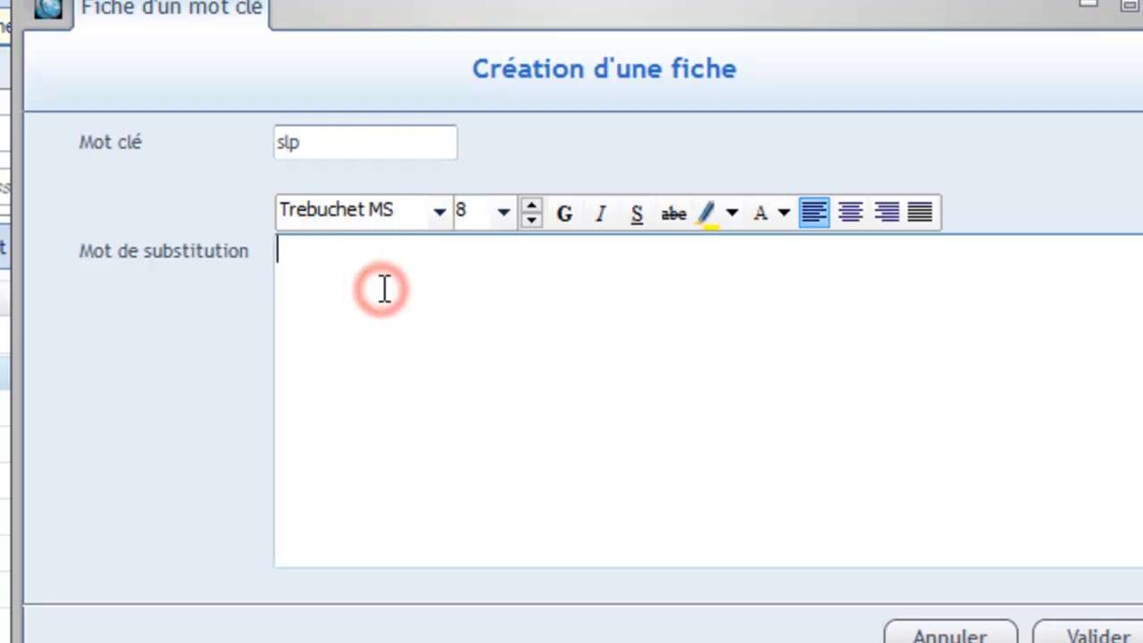
{"action": "type", "text": "le signe de l"}
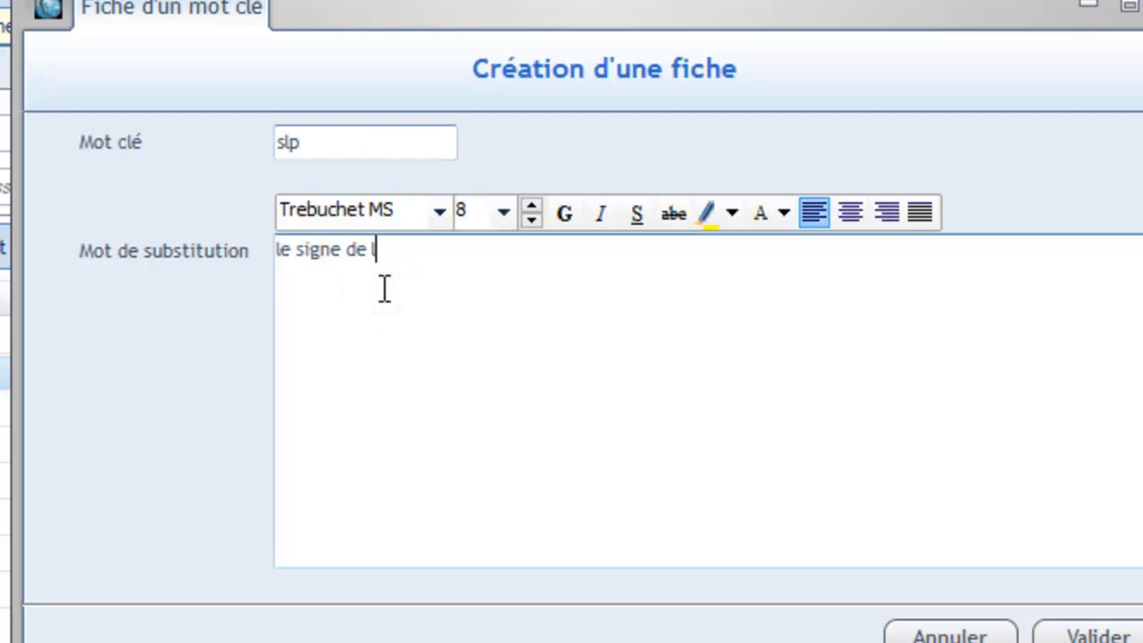
{"action": "type", "text": "assègue est"}
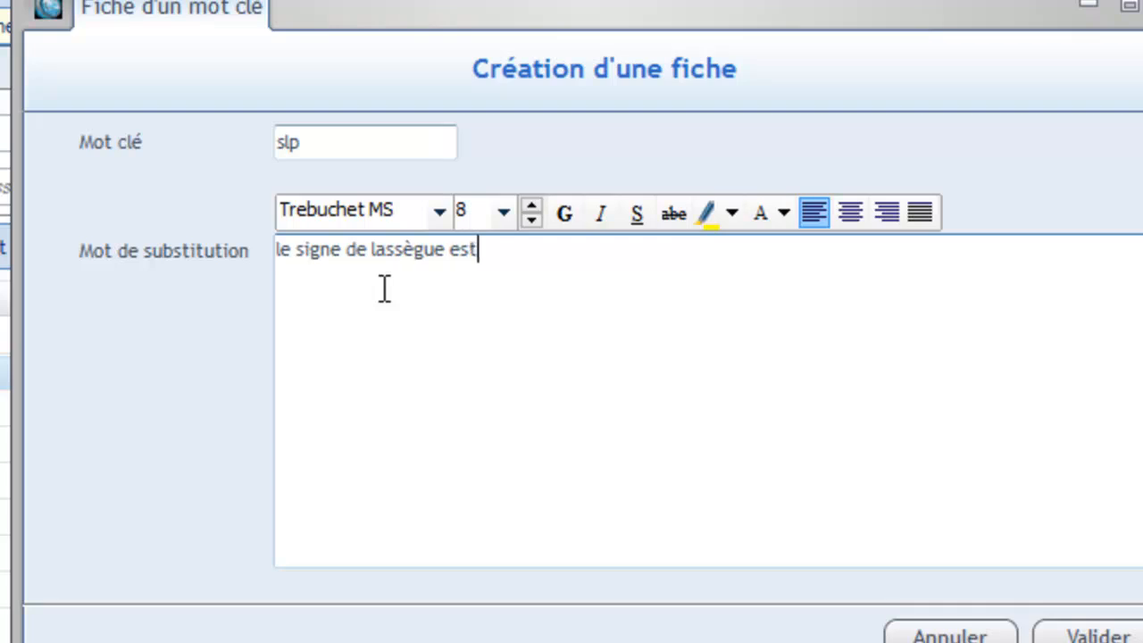
{"action": "type", "text": " positis"}
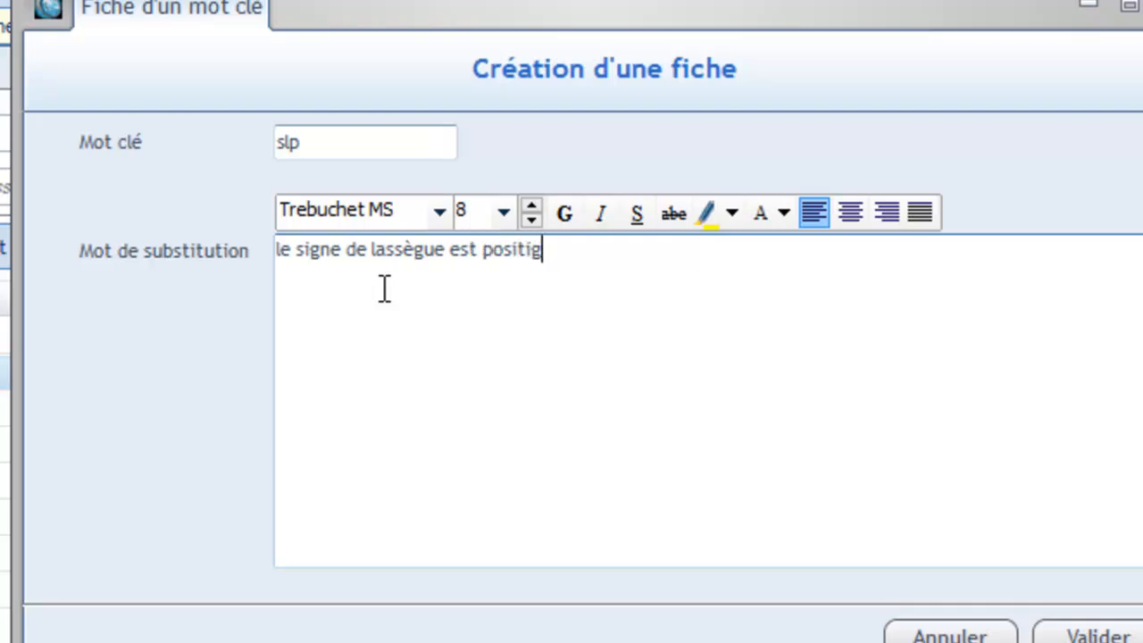
{"action": "key", "text": "BackSpace"}
{"action": "type", "text": "f à"}
{"action": "left_click", "coordinate": [1099, 636]}
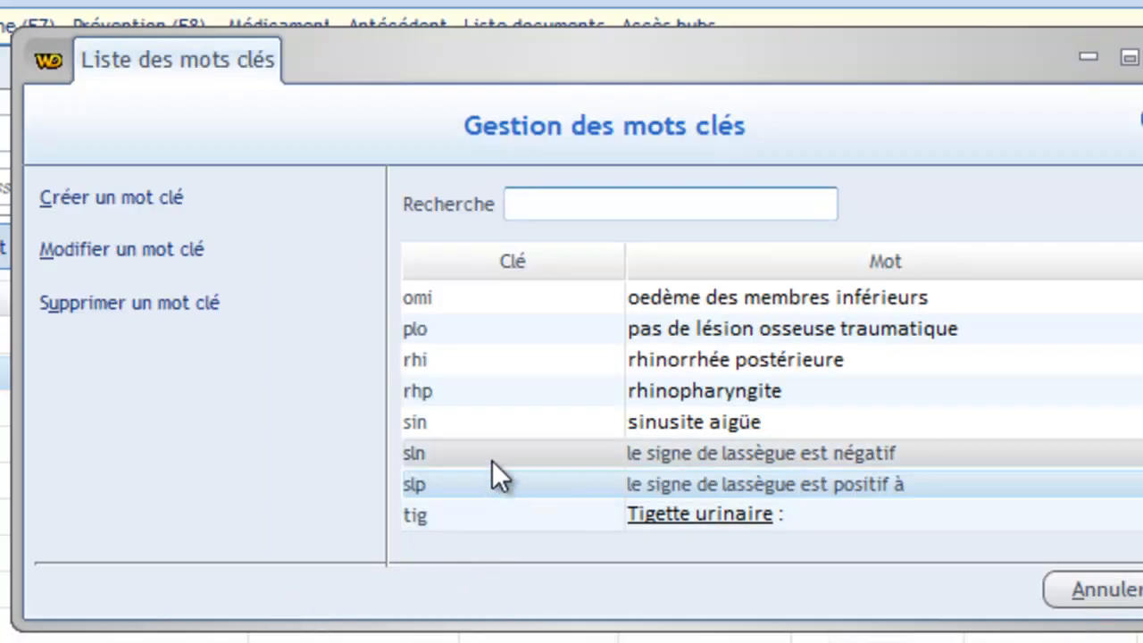